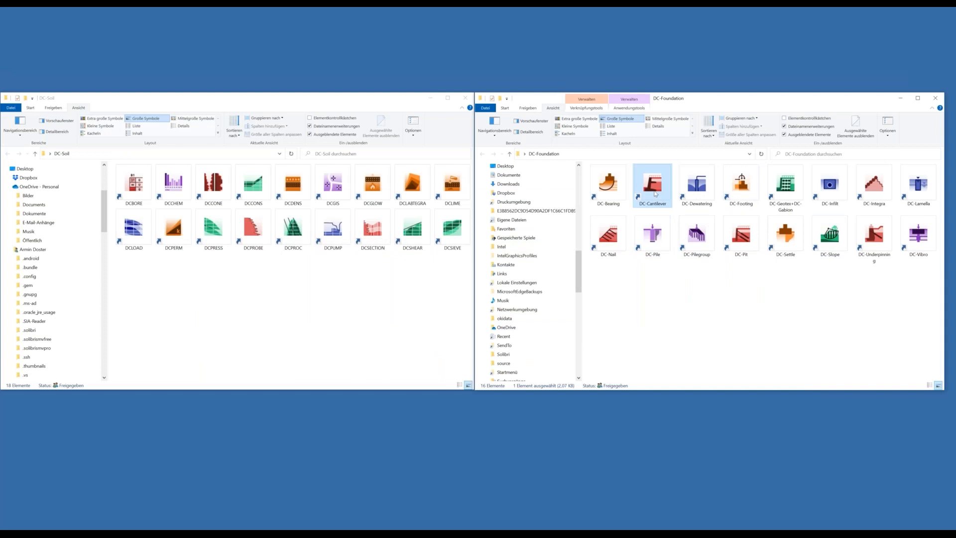
- Launch DC-Cantilever and create a standard project for a wall with bend points and 2 spurs
double_click(654, 191)
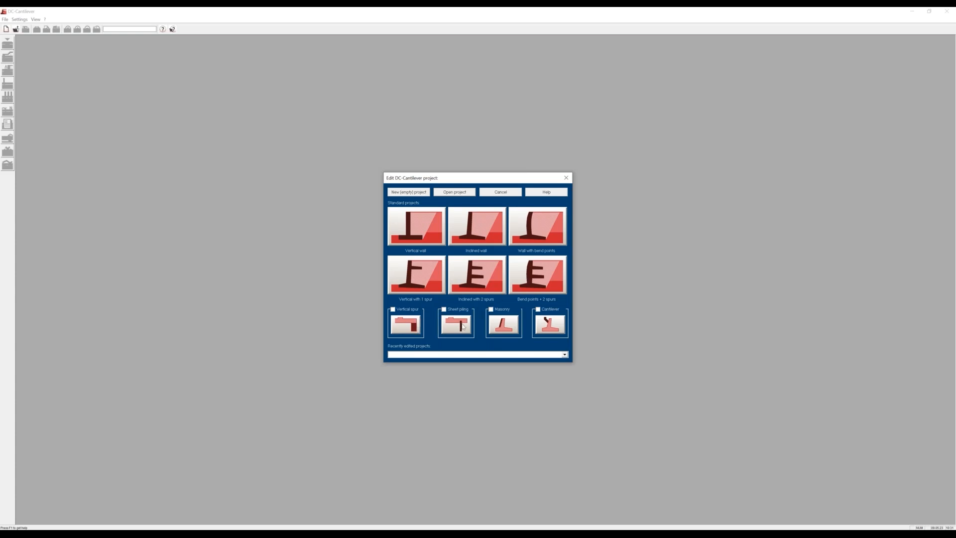
click(531, 280)
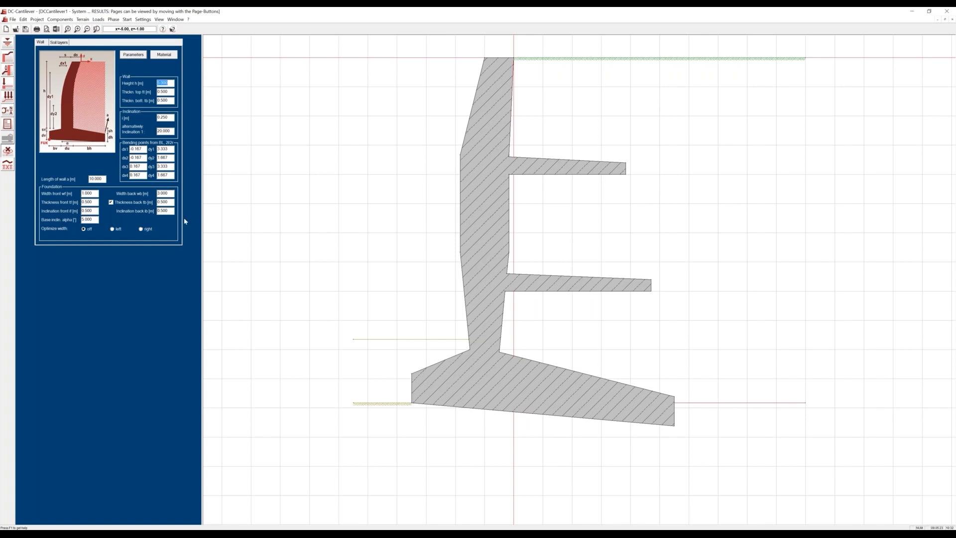
- Move the two front bending points to dx 0.250 m at dy 3.000 m and 1.500 m, and close the project without saving
click(462, 162)
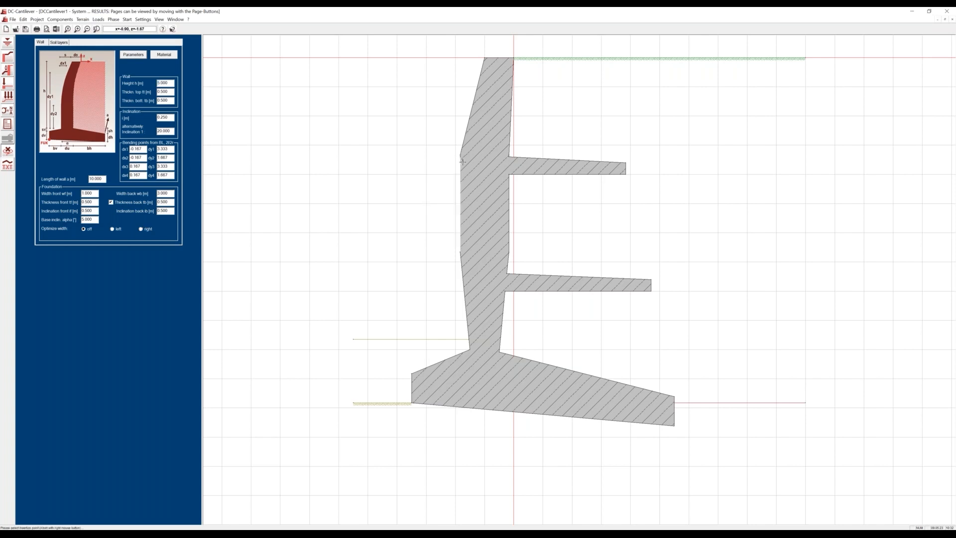
click(472, 176)
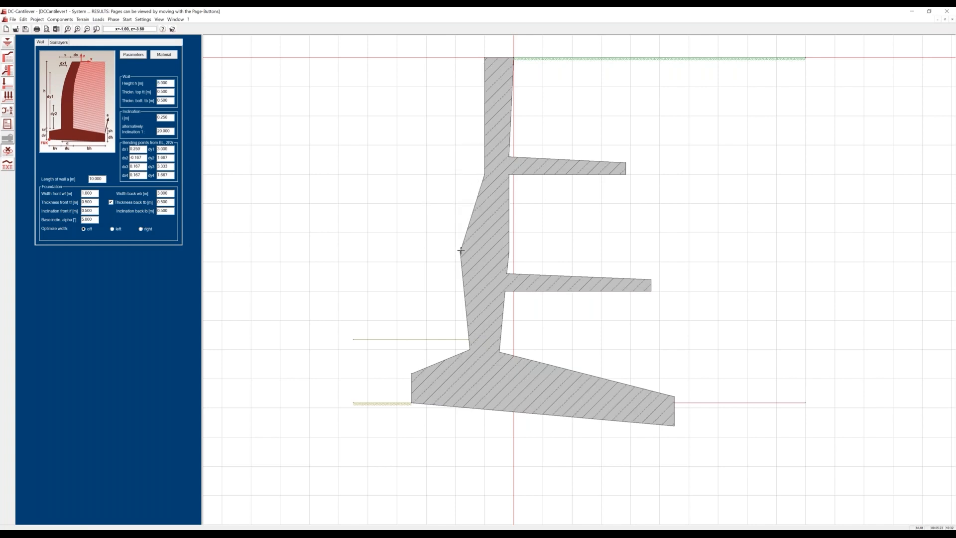
click(478, 264)
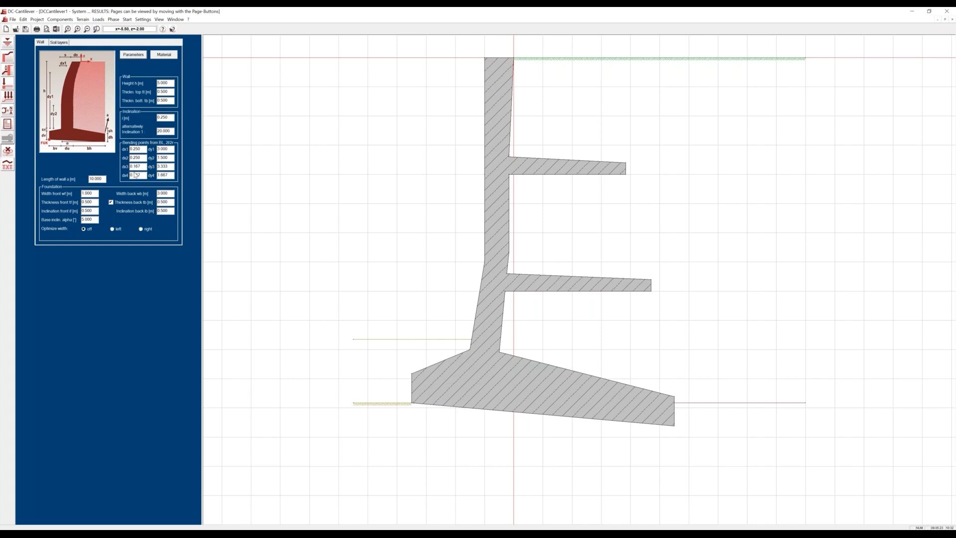
click(952, 20)
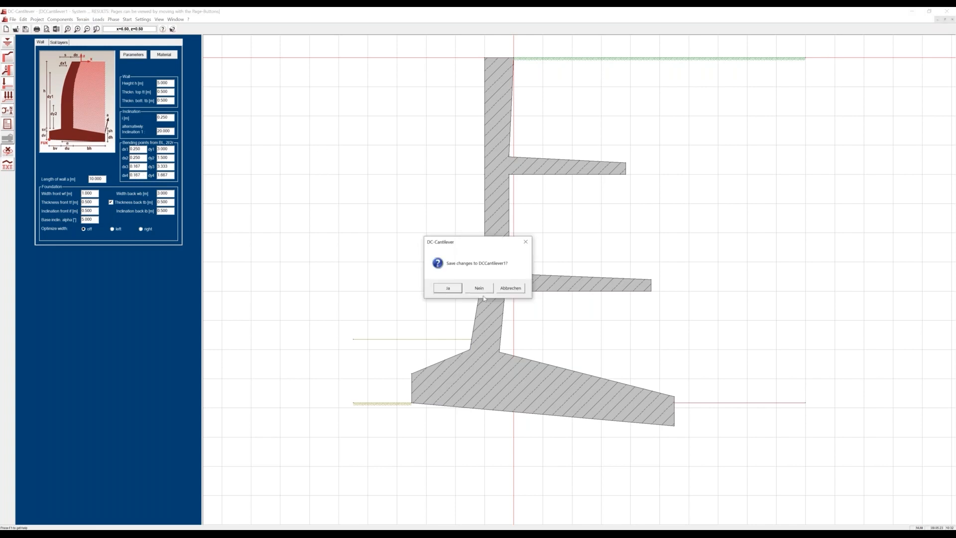
click(481, 290)
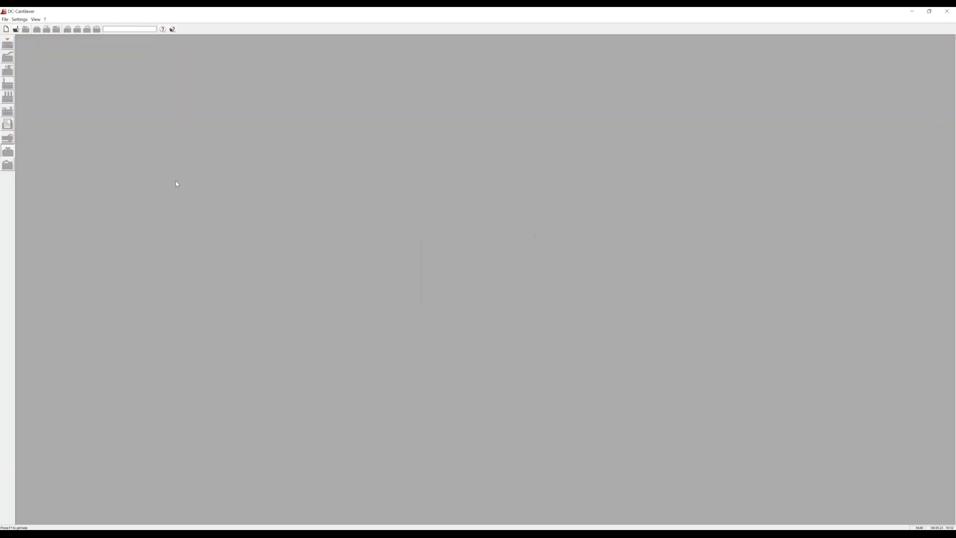
- Create a standard vertical wall project and delete the phase line at foundation bottom level in front of the wall
click(6, 29)
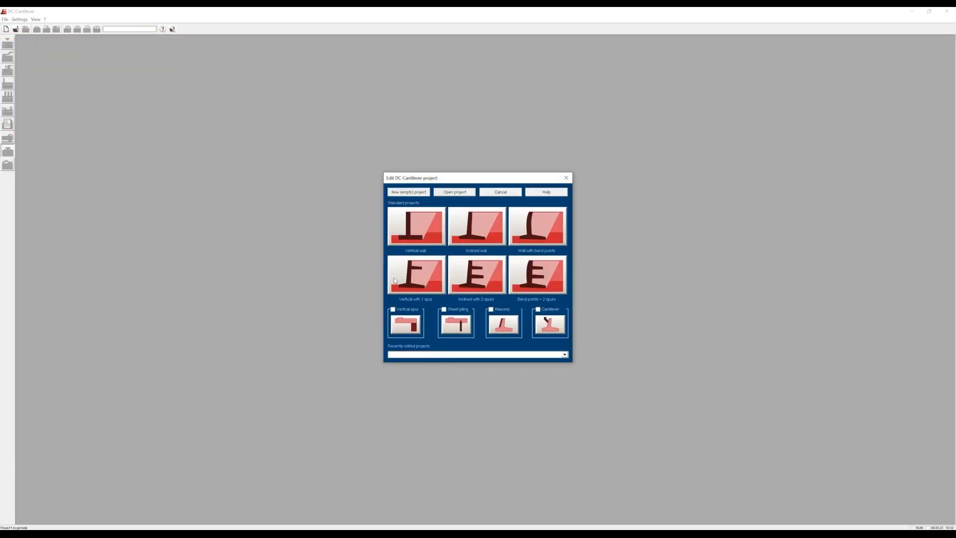
click(413, 238)
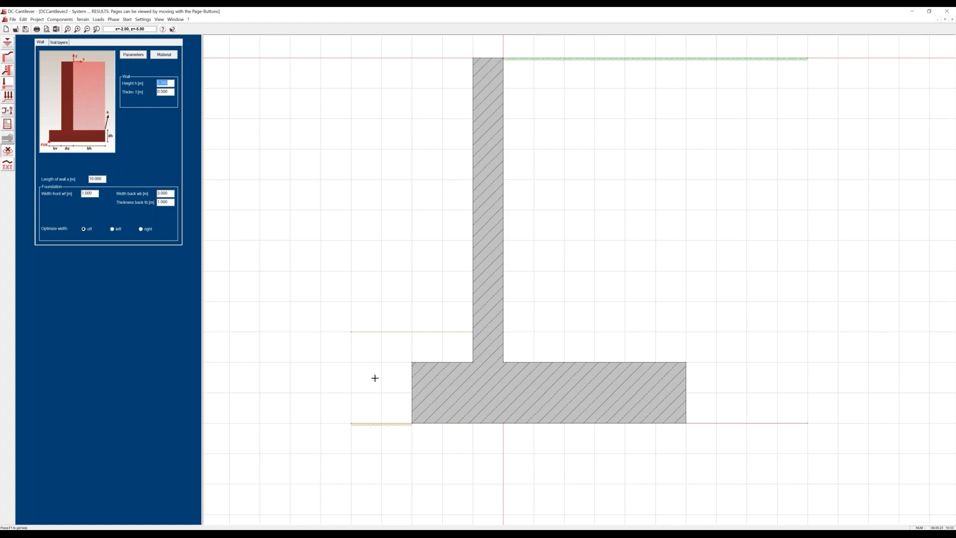
click(374, 424)
click(375, 421)
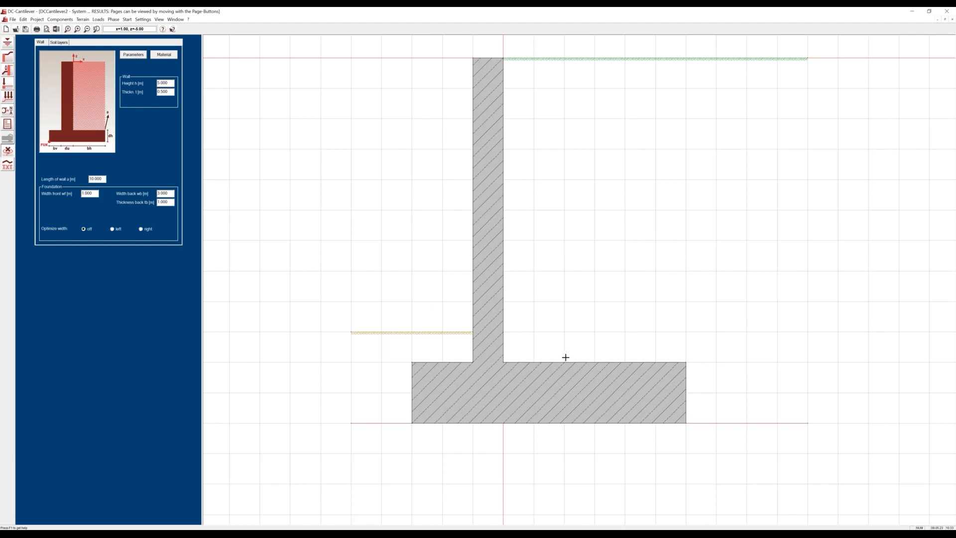
- Move the foundation's upper back corner inward to a 2.5 m back width, and refine that width to 2.7 m
click(686, 362)
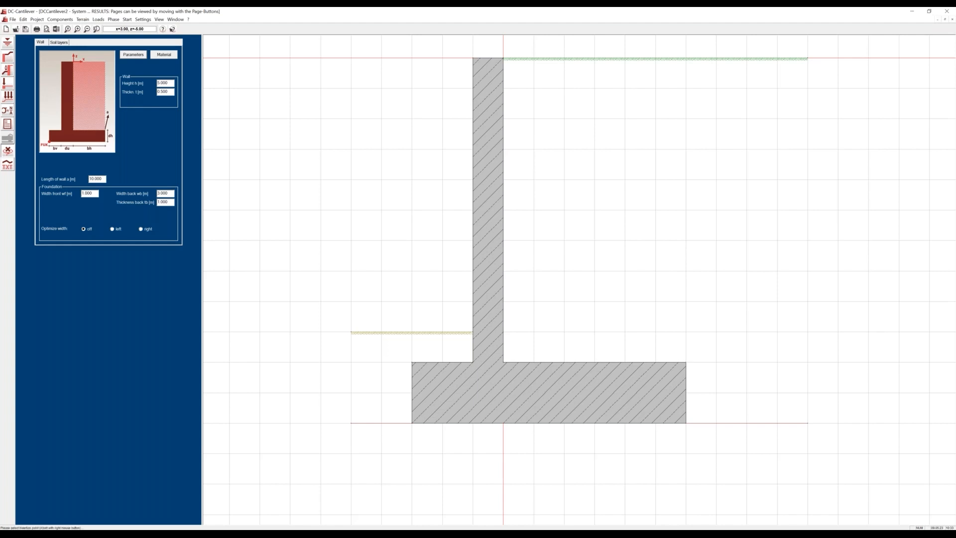
click(656, 362)
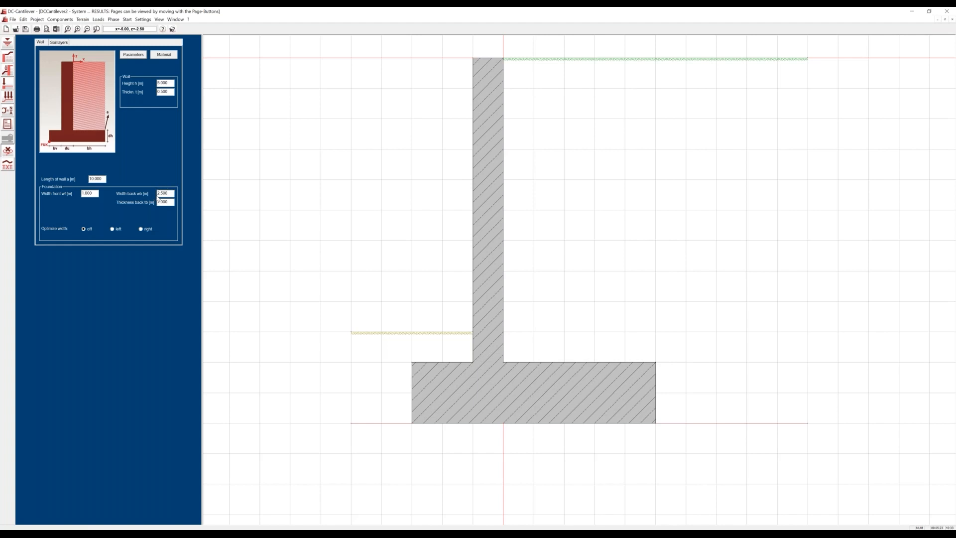
drag(168, 194, 121, 189)
text(2.7)
key(Tab)
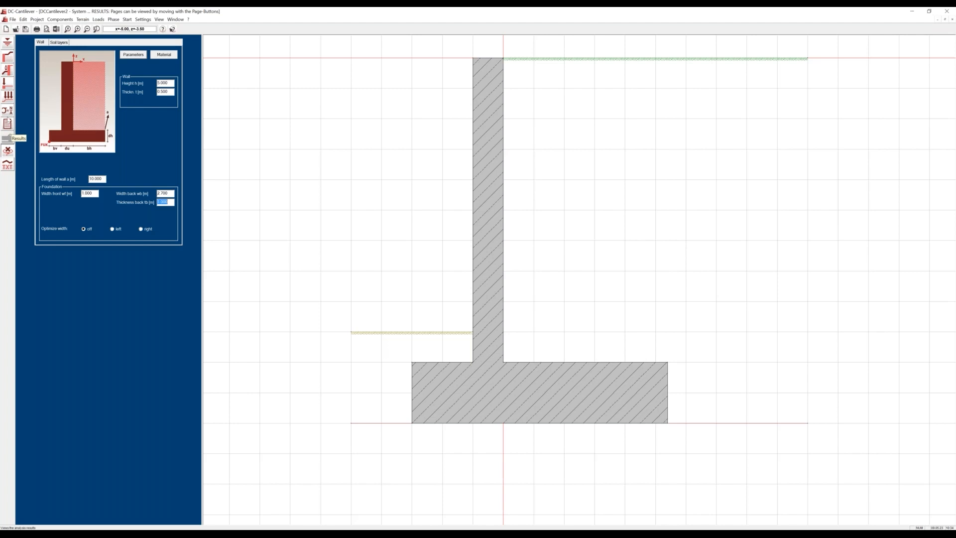
- Set the analysis standard to Eurocode 7 for Germany (DIN EN 1997-1) with earth pressure calculated according to DIN 4085:2017
click(7, 43)
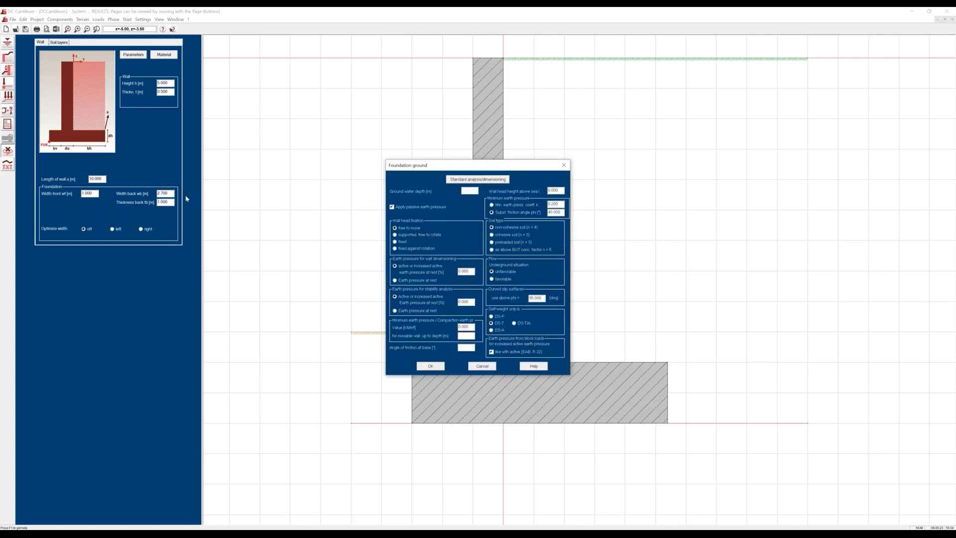
click(464, 180)
click(438, 149)
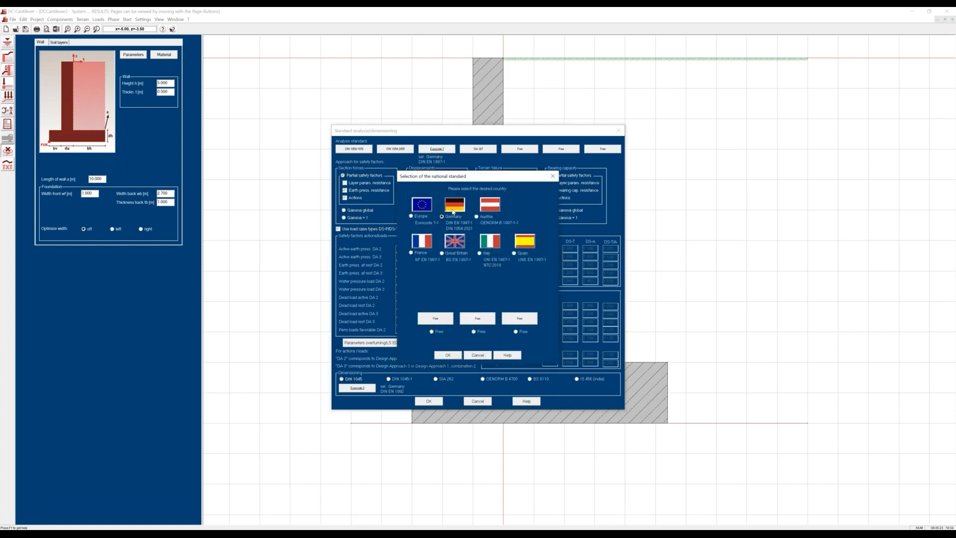
click(452, 212)
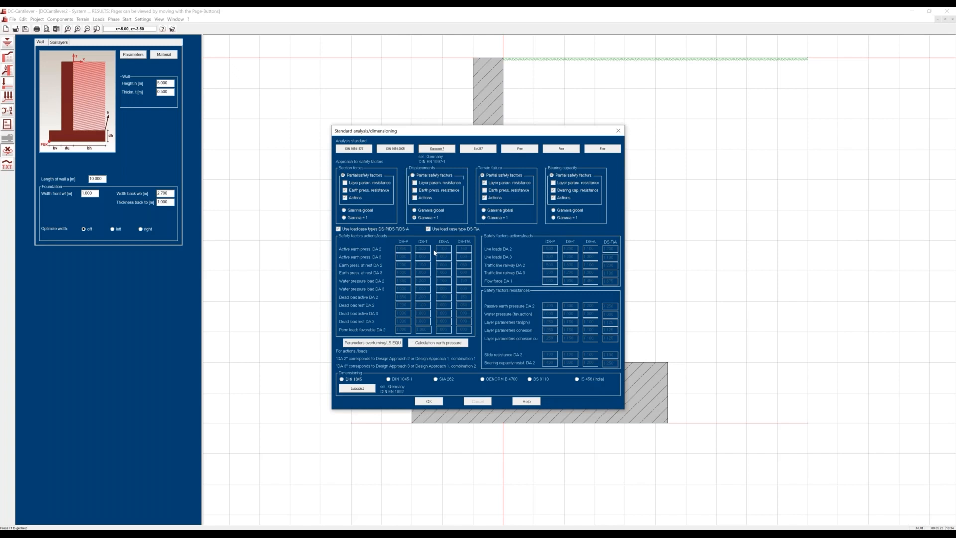
click(429, 343)
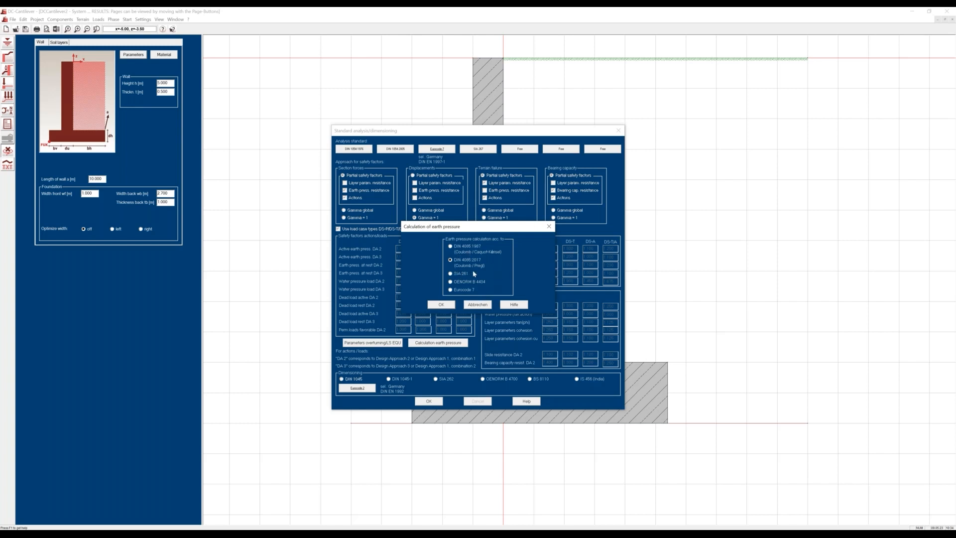
click(448, 305)
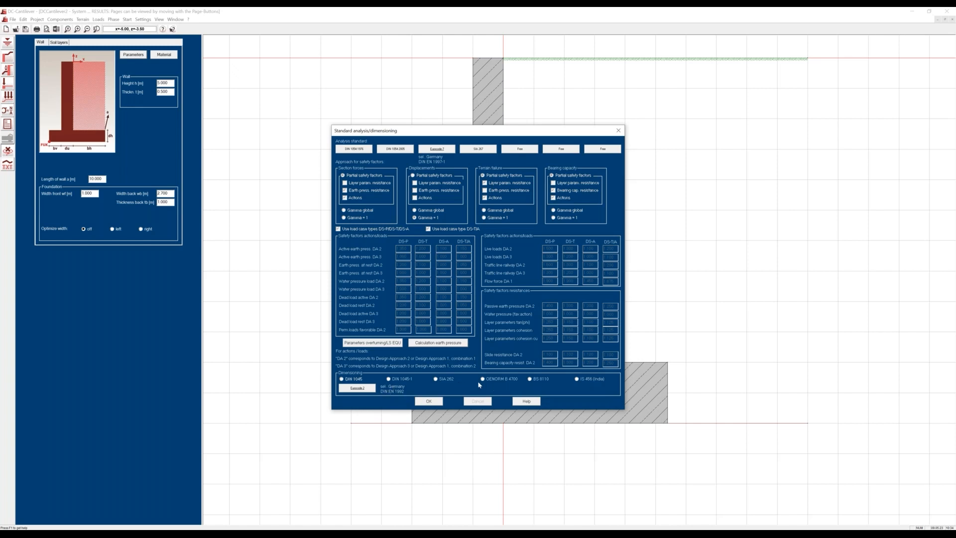
- Set the dimensioning standard to Eurocode 2 for Germany (DIN EN 1992) and accept the standard settings
click(357, 388)
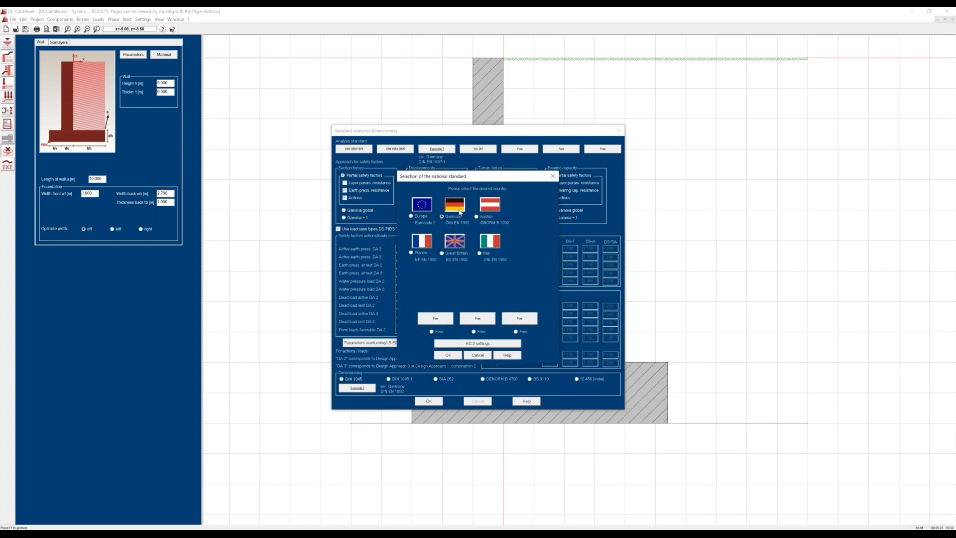
click(460, 211)
click(437, 401)
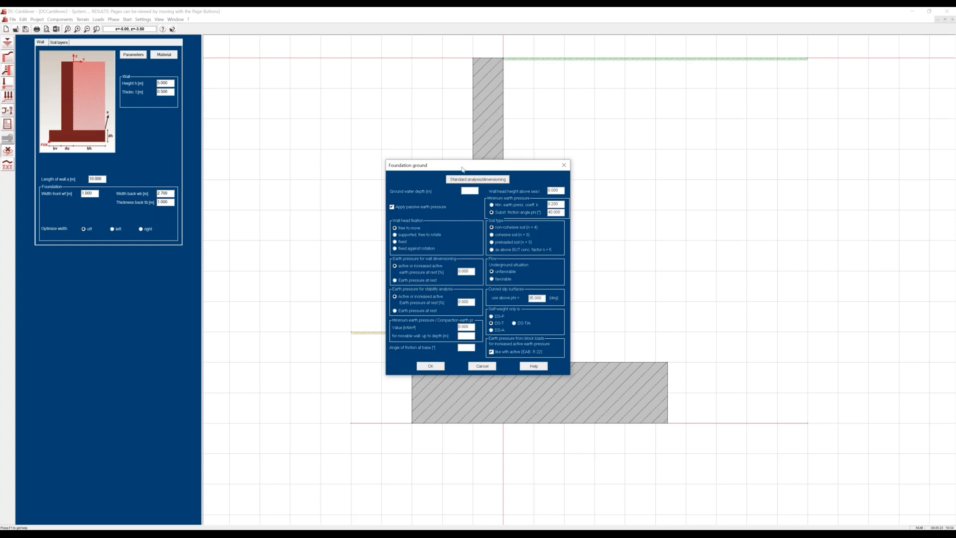
- Use earth pressure at rest for wall dimensioning and set a compaction earth pressure of 25 kN/m² up to 2 m depth
drag(473, 169, 321, 169)
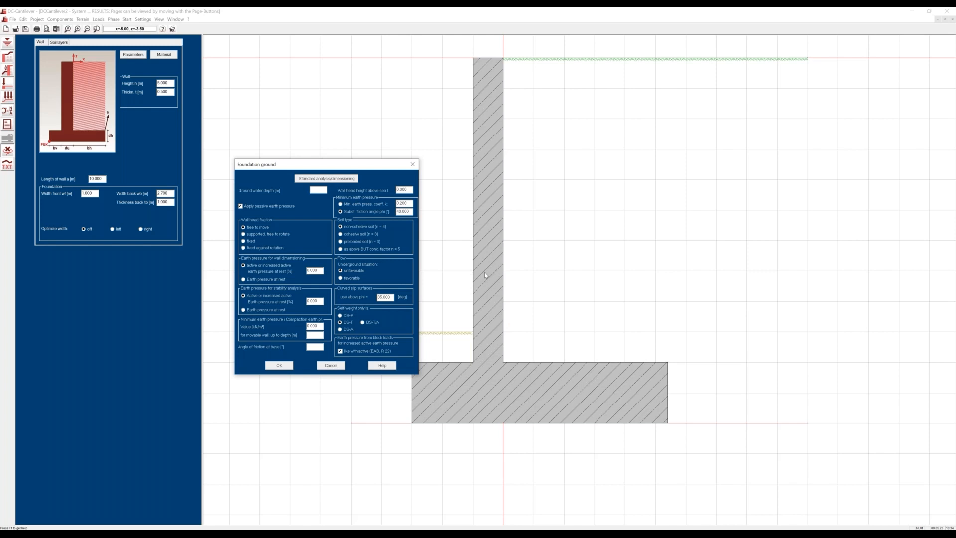
click(249, 280)
drag(319, 326, 291, 327)
text(2)
click(279, 365)
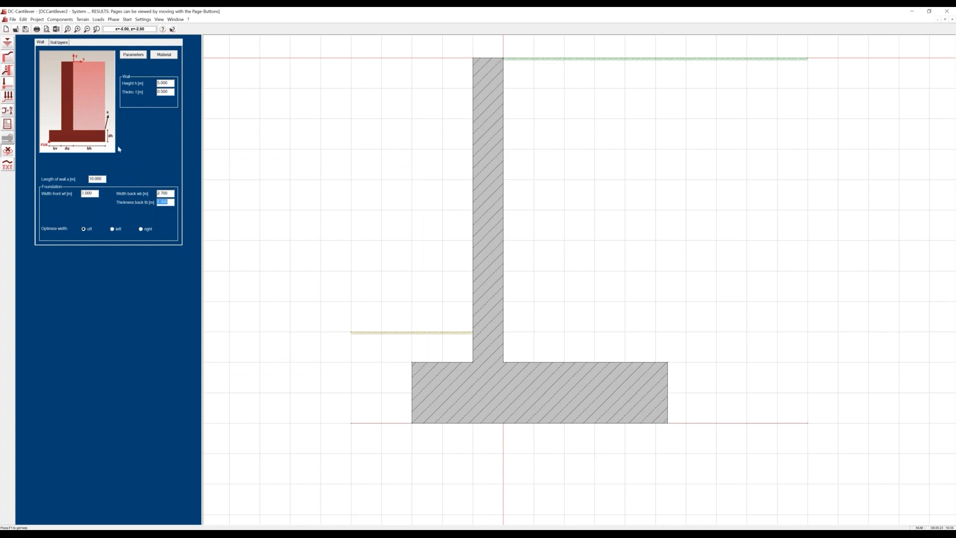
- Add a terrain slope behind the wall from 1.5 m to 2.5 m with a height of 0.5 m
click(8, 58)
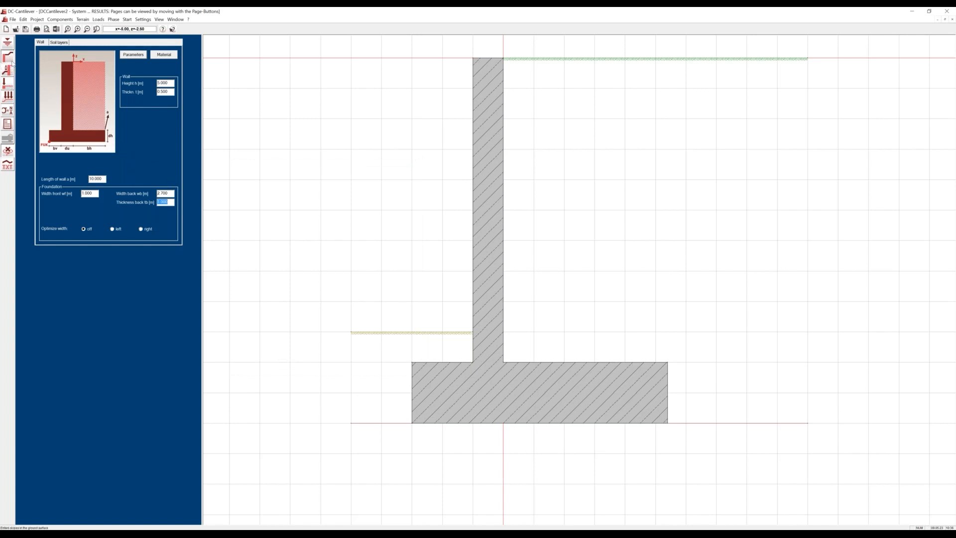
click(603, 55)
click(653, 40)
right_click(653, 40)
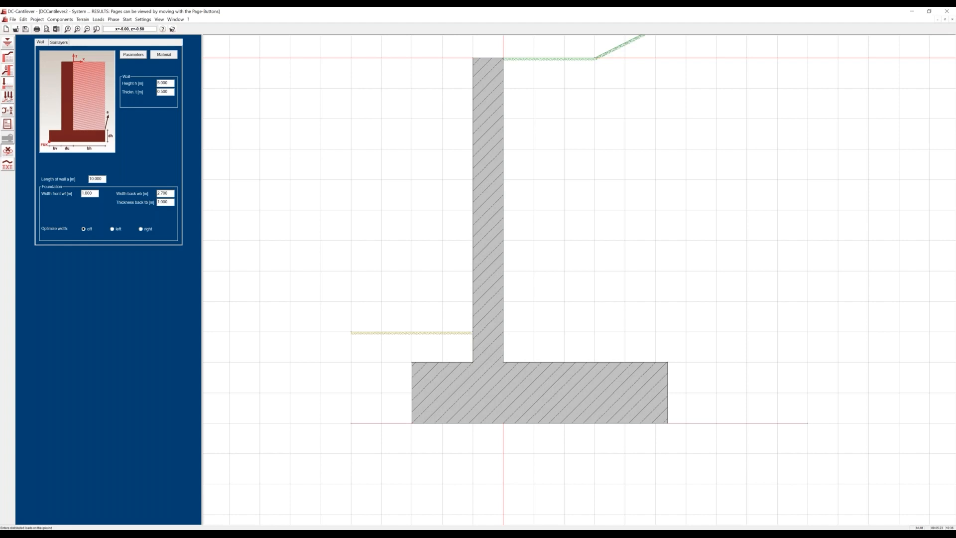
- Add a distributed live load of 15 kN/m² on the ground behind the wall from 0 to 1.5 m, with load case type DS-P
click(8, 98)
click(503, 58)
click(585, 59)
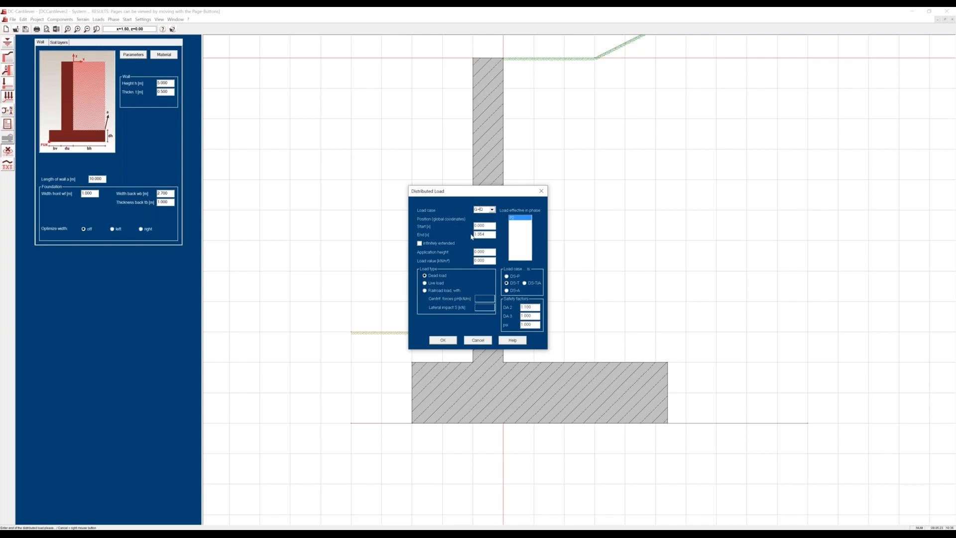
drag(487, 235, 469, 233)
text(1.)
click(442, 340)
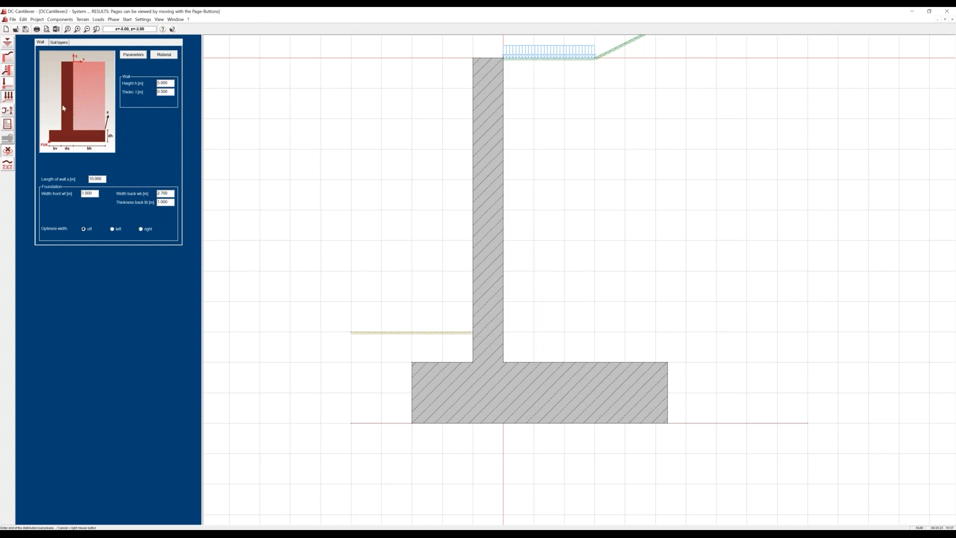
right_click(397, 333)
- Edit the phase in front of the wall to reduce passive earth pressure automatically and perform the slope stability analysis
double_click(397, 334)
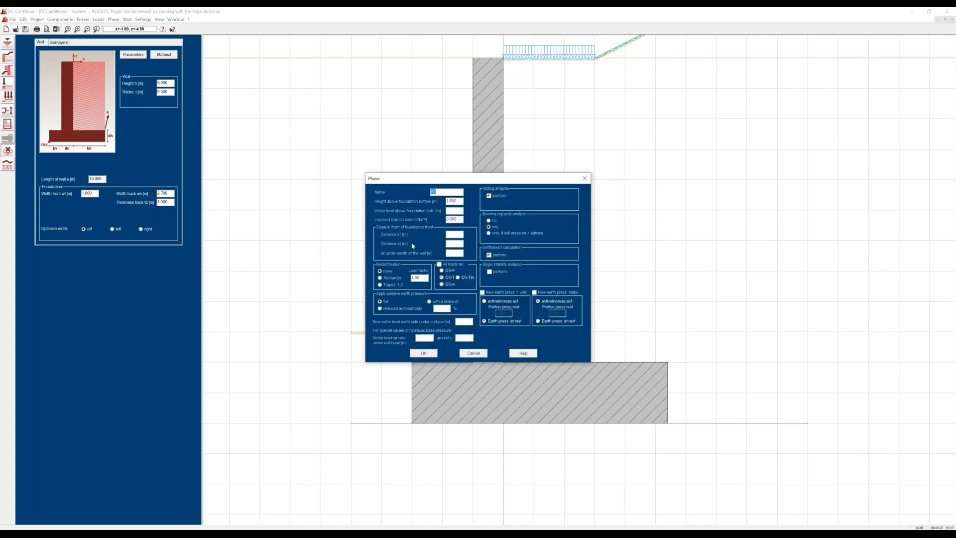
click(379, 309)
click(489, 272)
click(423, 353)
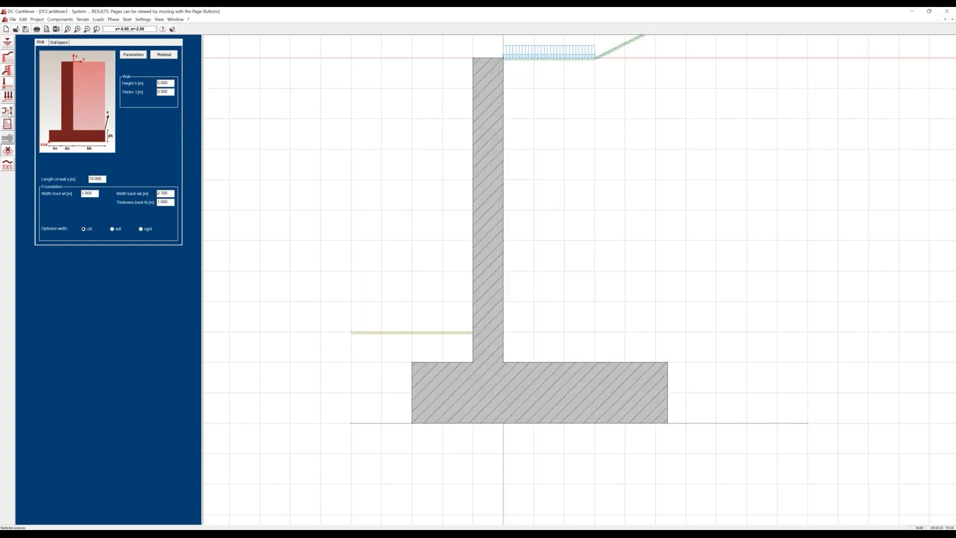
- Start the wall analysis, saving the project as DCCantilever2.dbm
click(9, 113)
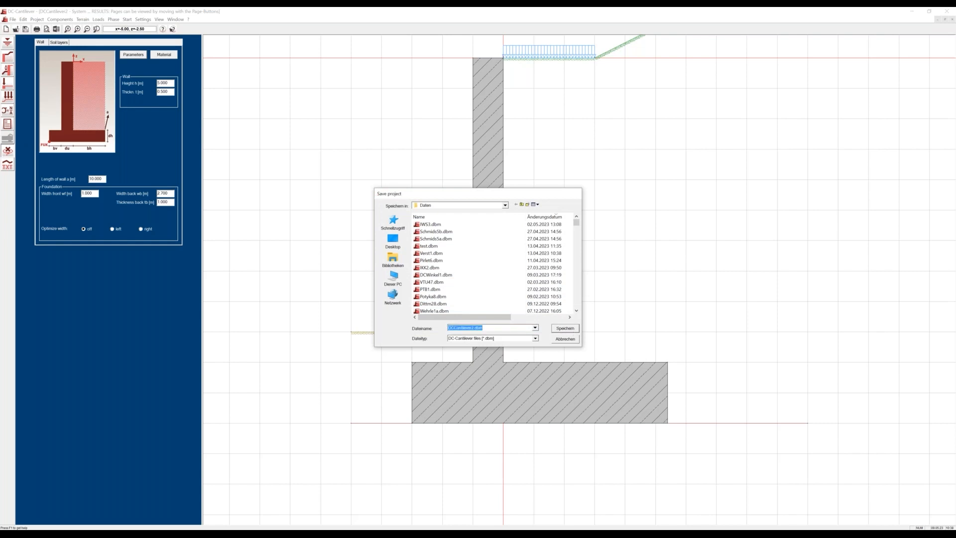
click(566, 328)
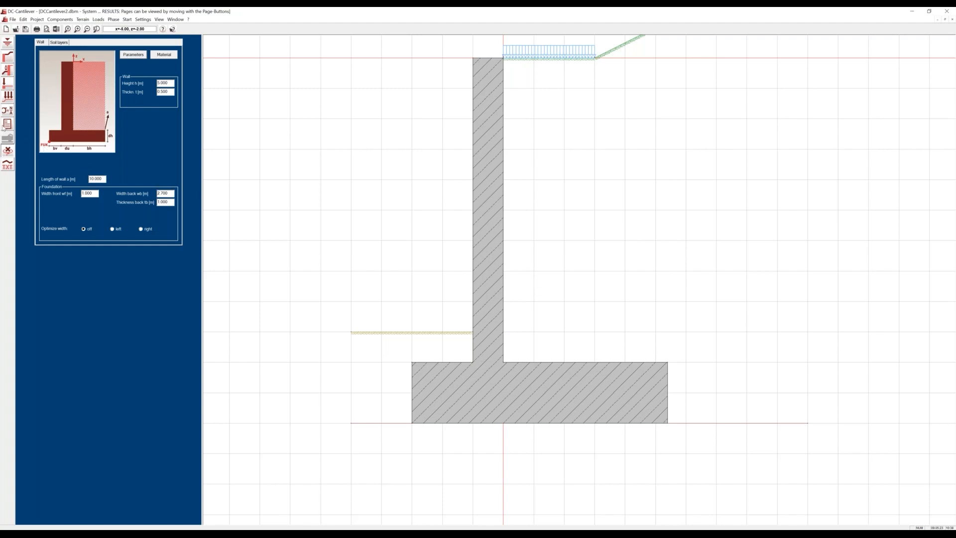
- Open the calculation report in full-page view and examine the system values, loads, partial safety factors and earth pressure distributions
click(7, 125)
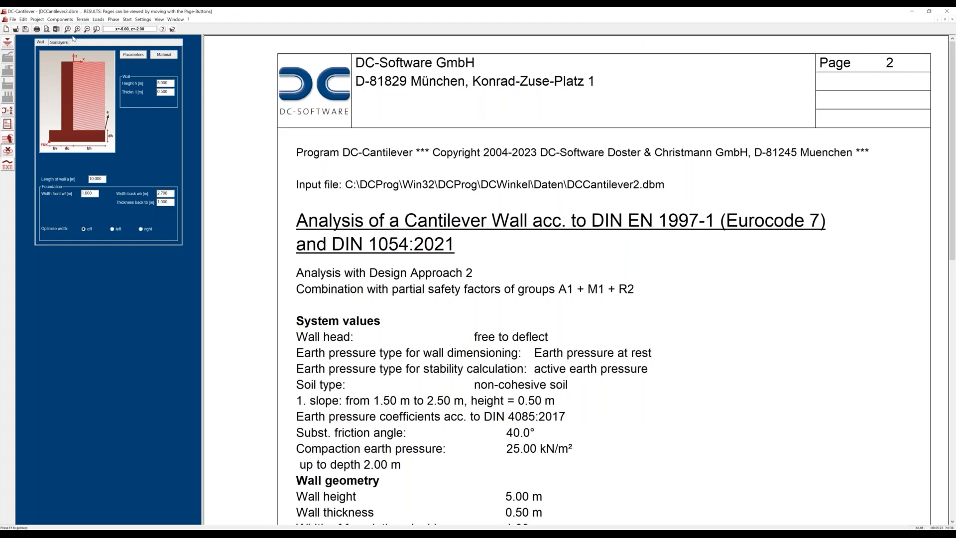
click(68, 29)
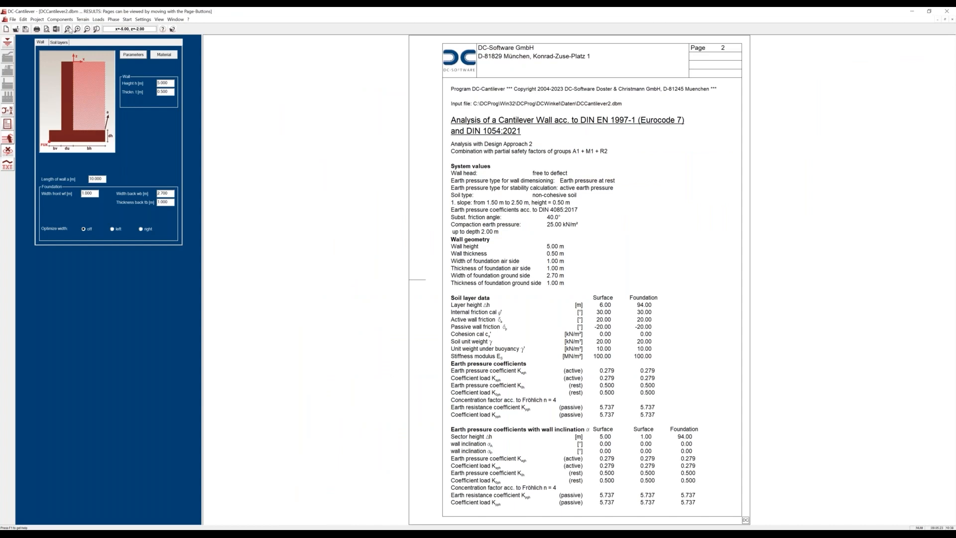
key(Page_Down)
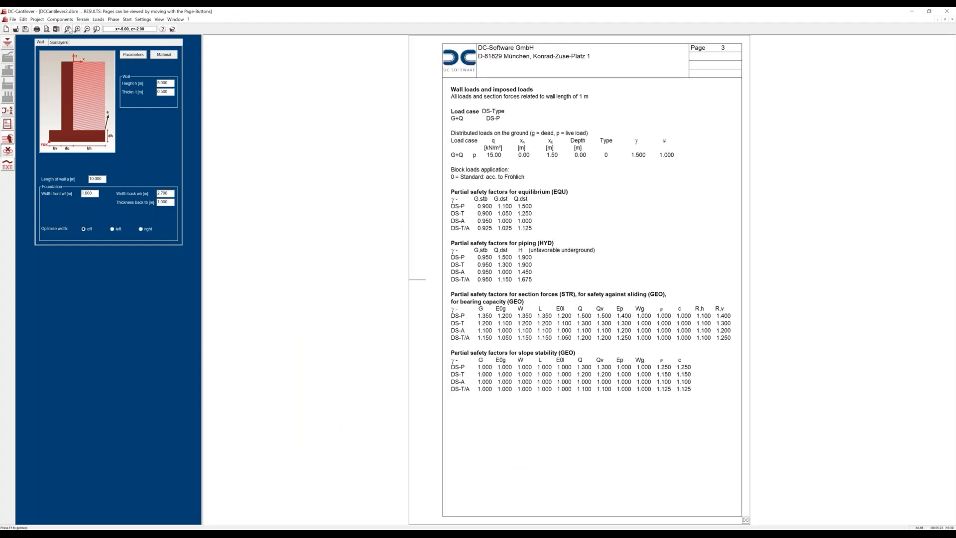
key(Page_Down)
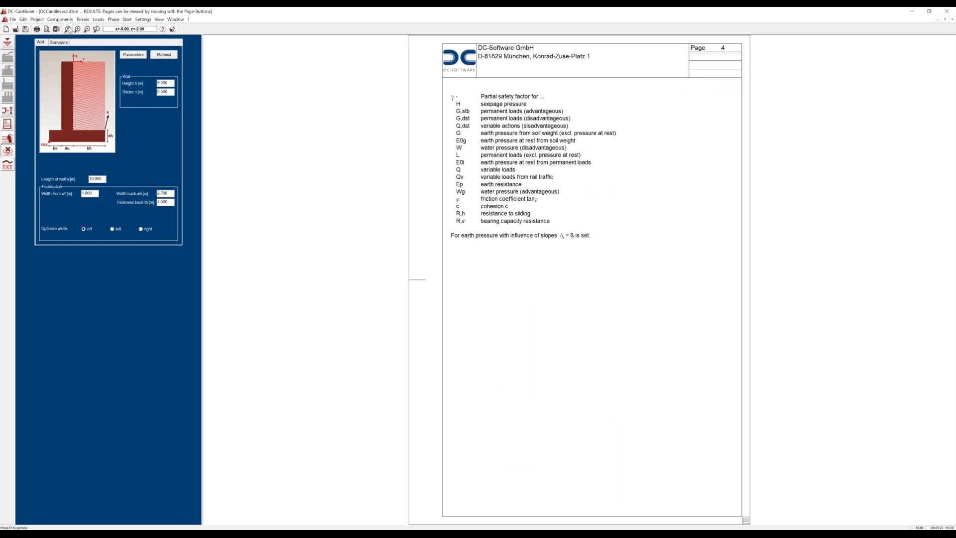
key(Page_Down)
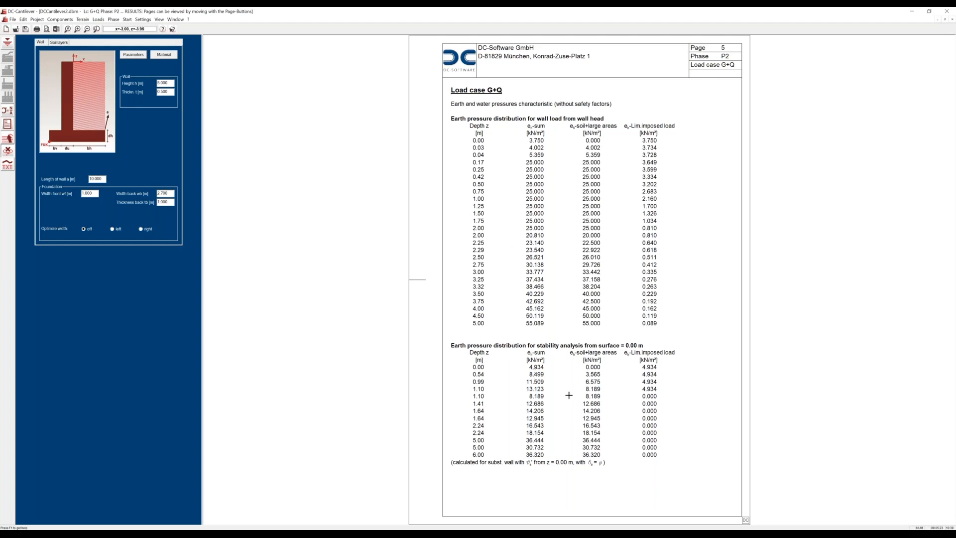
- Examine the phase P2 section forces, ground pressures, overturning, sliding, bearing capacity and slope stability verifications, and the wall cubage
key(Page_Down)
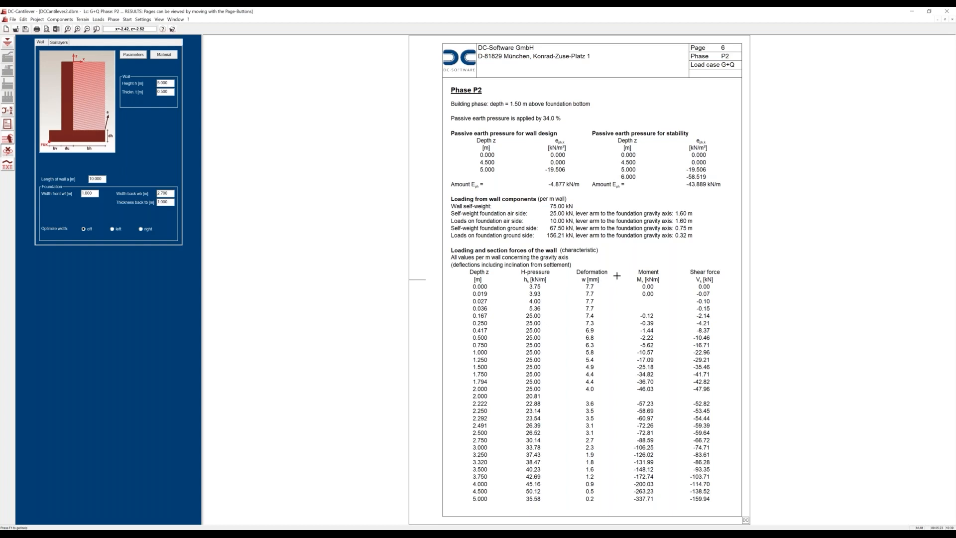
key(Page_Down)
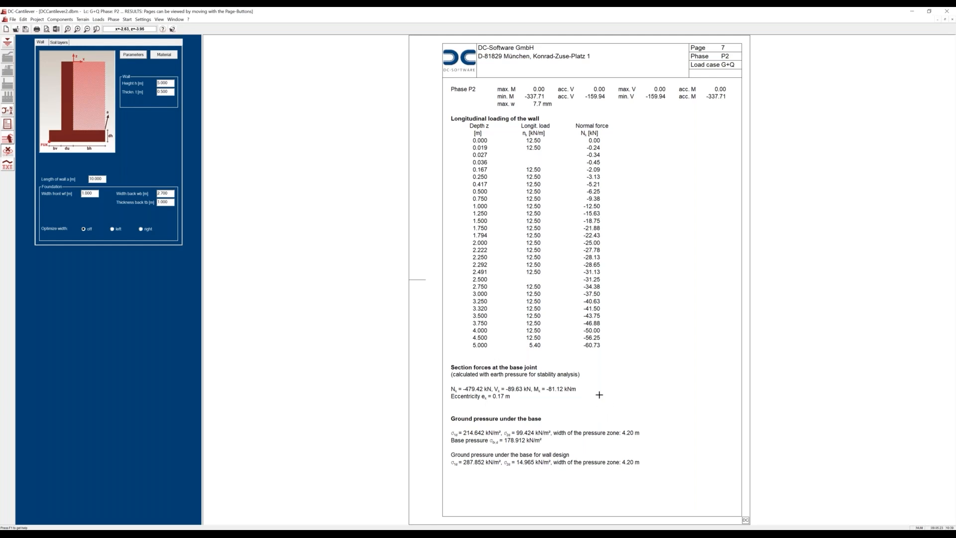
key(Page_Down)
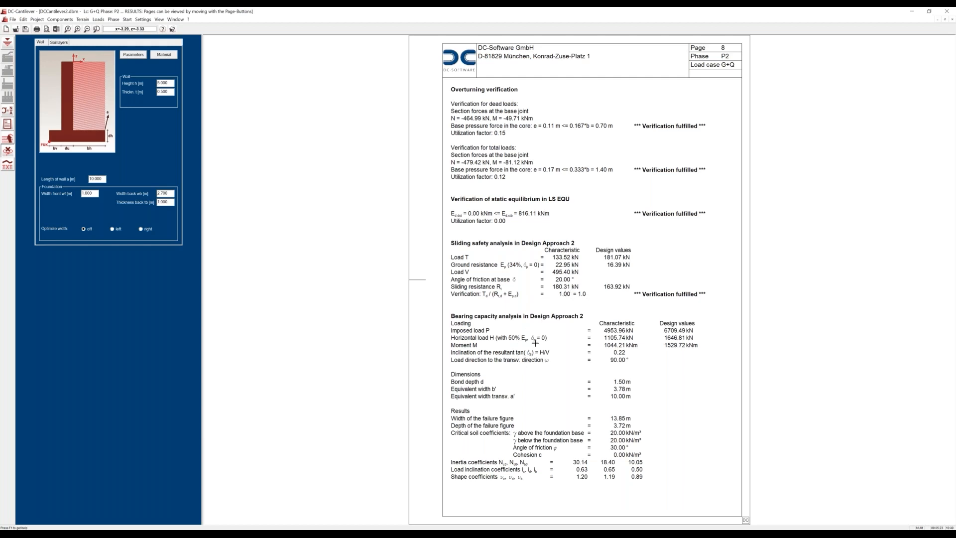
key(Page_Down)
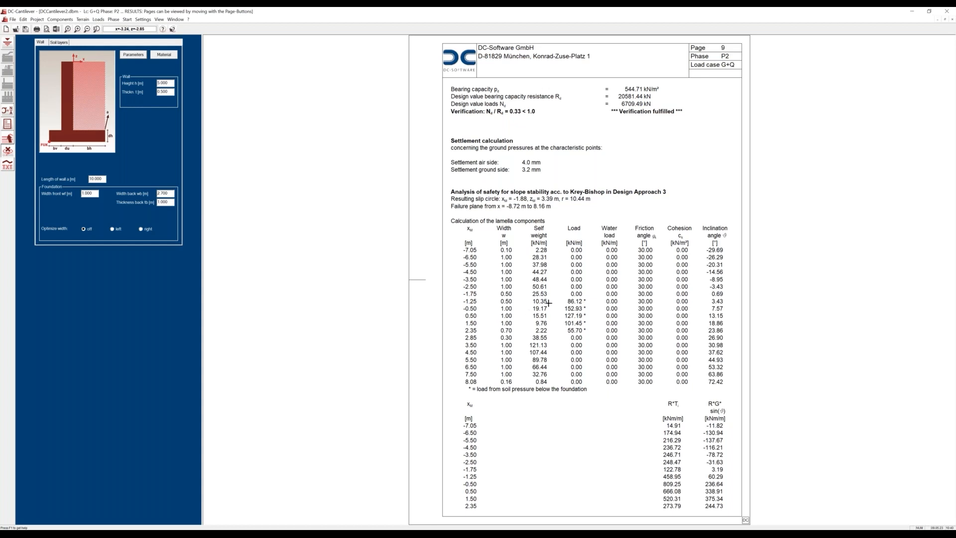
key(Page_Down)
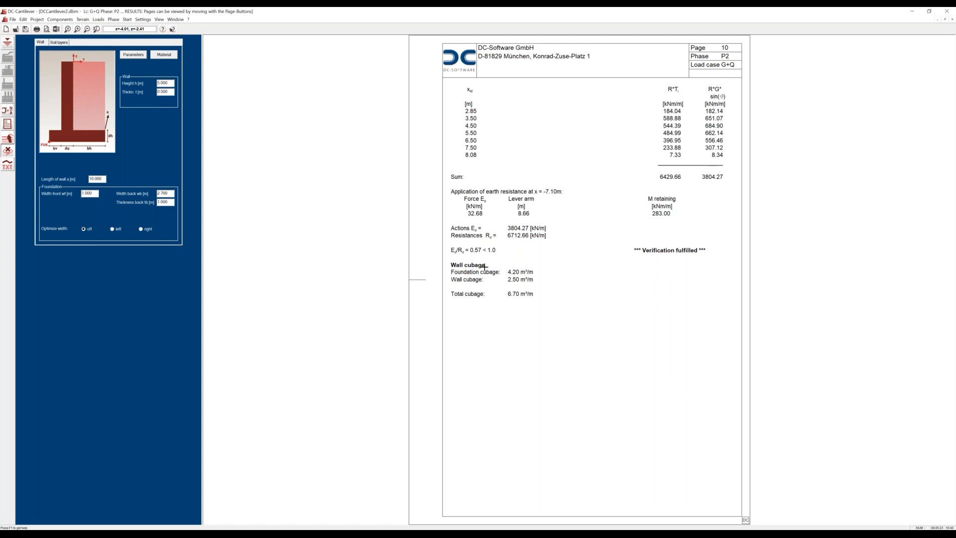
- Examine the system drawing with slip circle, the earth pressure diagrams, and the moment, shear force and deformation plots up to the envelope
key(Page_Down)
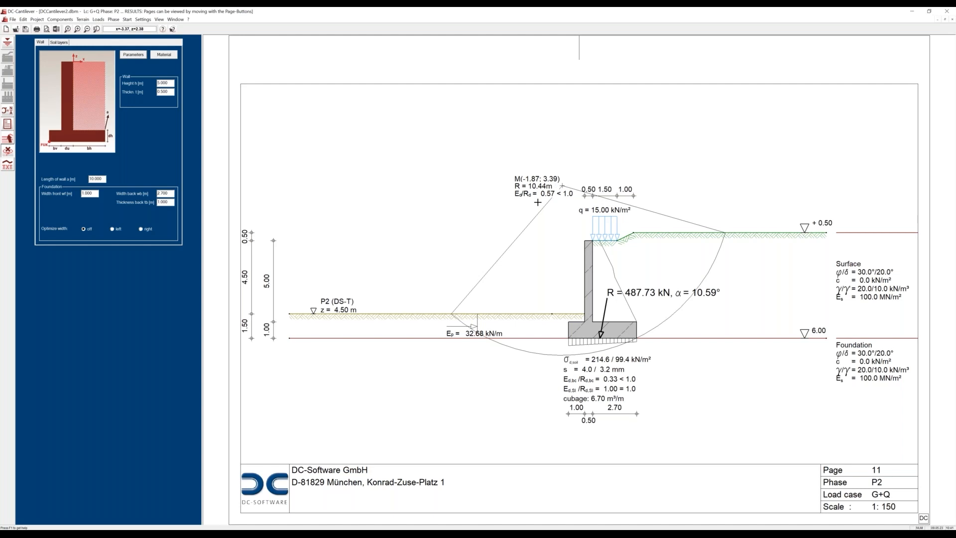
key(Page_Down)
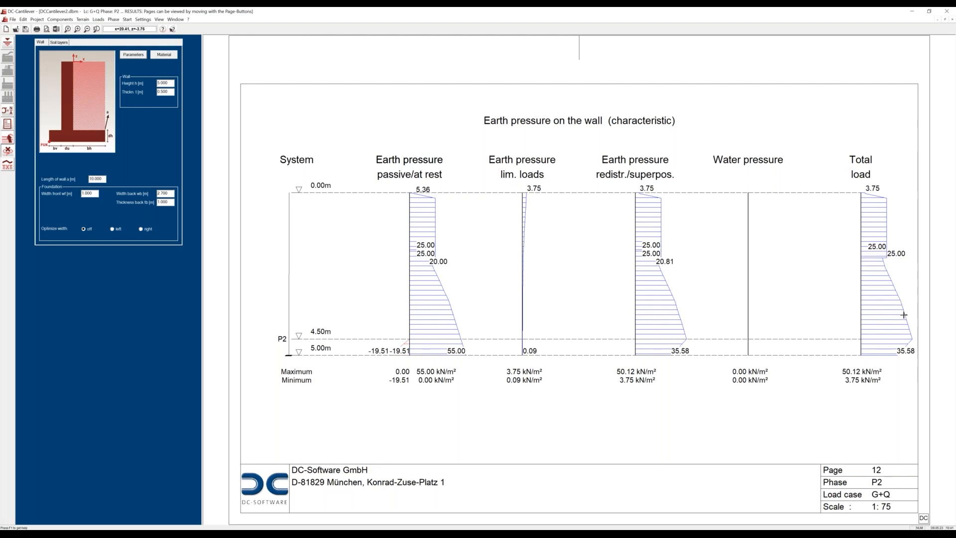
key(Page_Down)
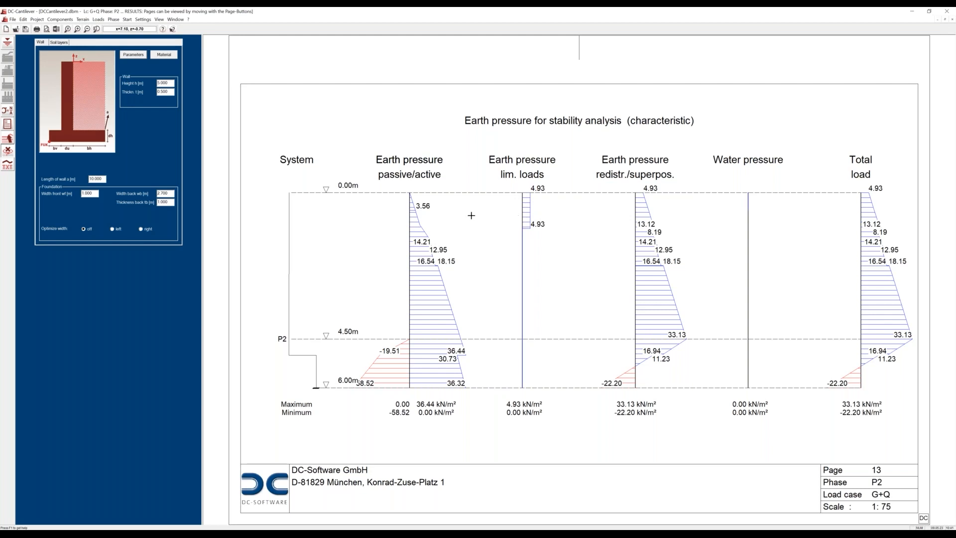
key(Page_Down)
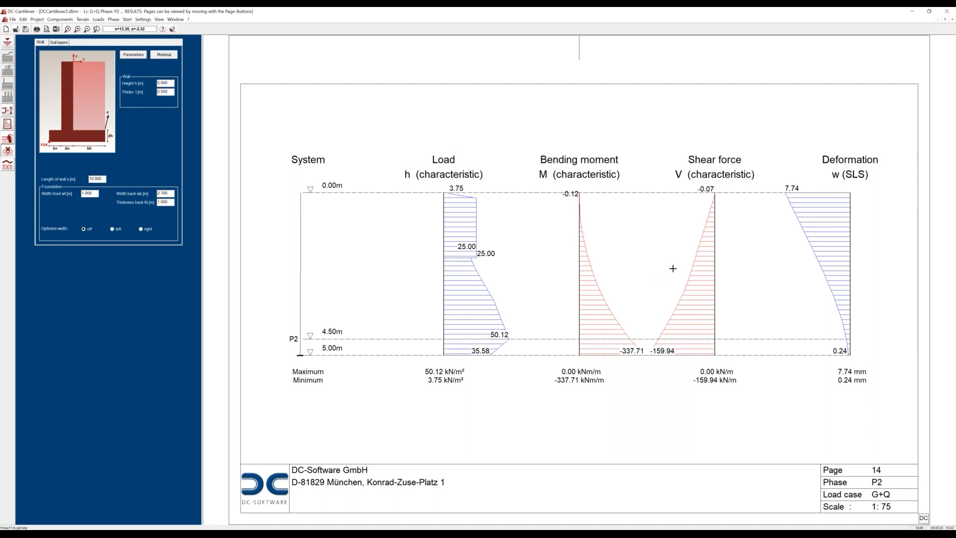
key(Page_Down)
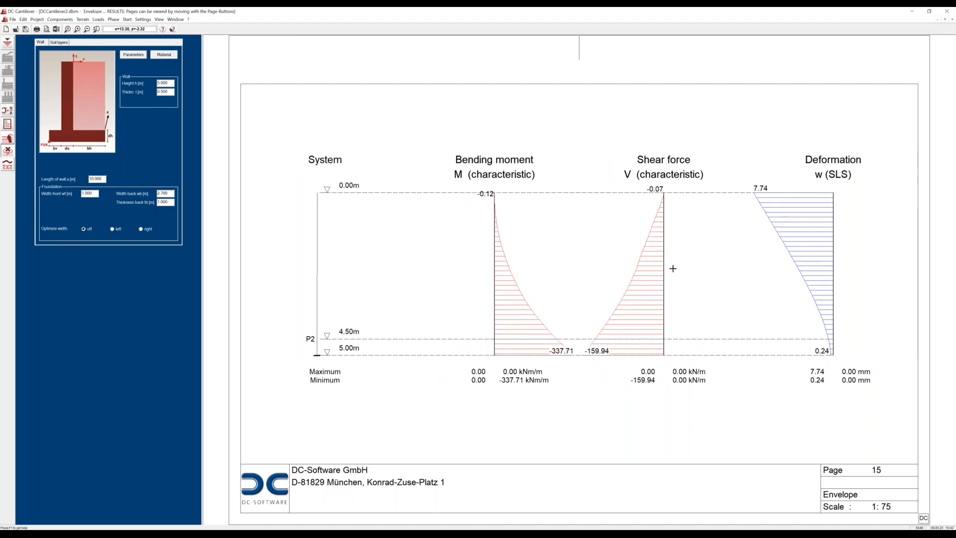
- Check the reinforced concrete dimensioning and the verification summary, and return to the system drawing on page 11
key(Page_Down)
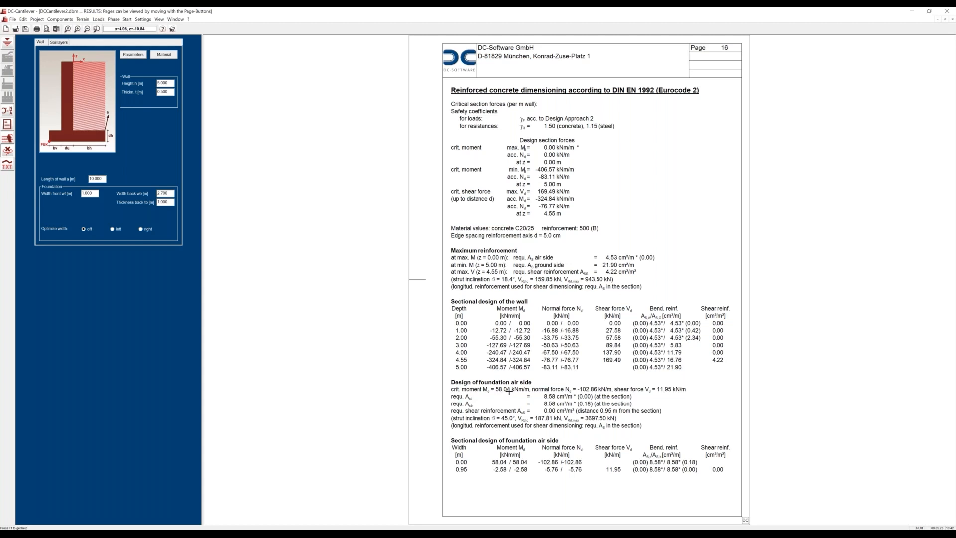
key(Page_Down)
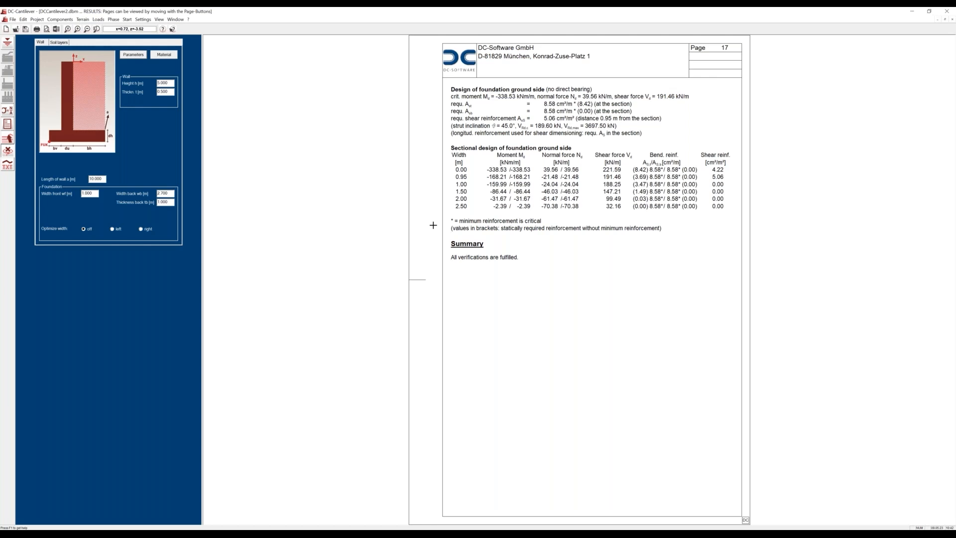
key(Page_Up)
key(Page_Up)
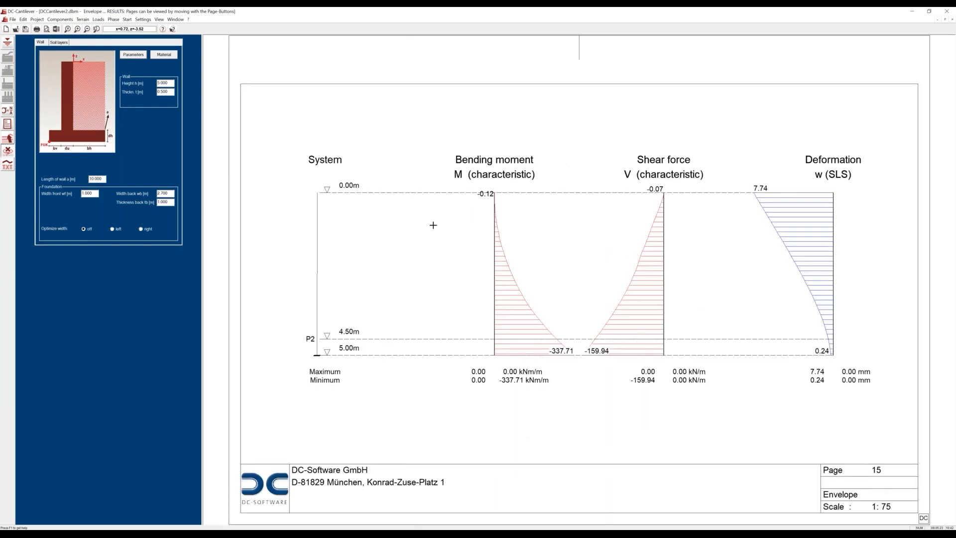
key(Page_Up)
key(Page_Up)
key(Page_Up)
key(Page_Up)
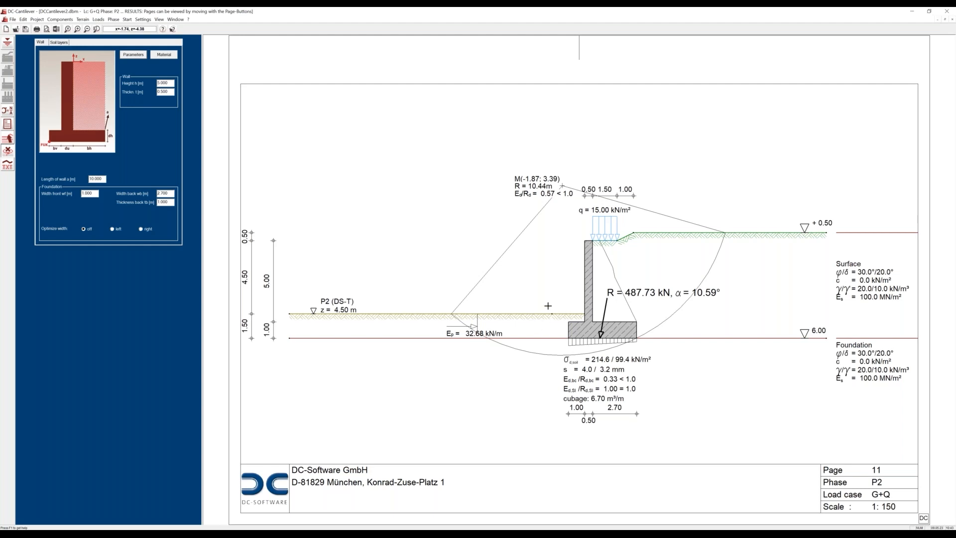
- Leave the results, set the foundation width optimization to left, and rerun the wall analysis
click(7, 137)
click(112, 229)
click(9, 112)
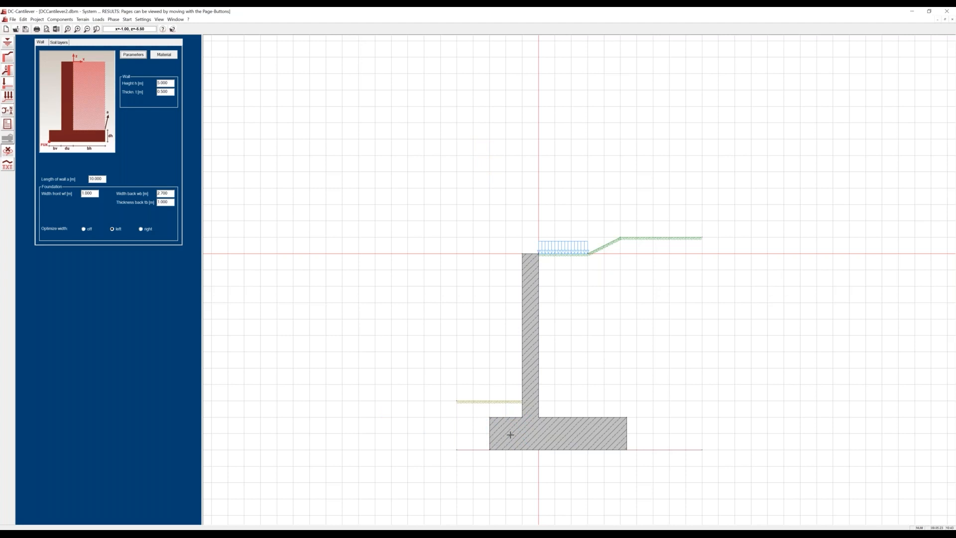
- Review the report for the optimized foundation, checking phase P2, the stability verifications and the system drawing on page 11
key(Page_Down)
key(Page_Down)
key(Page_Down)
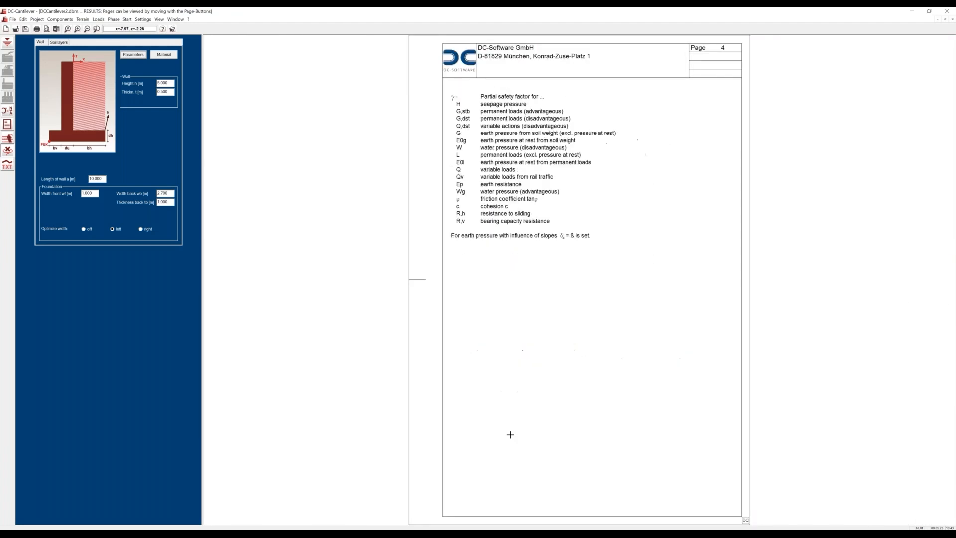
key(Page_Down)
key(Page_Down)
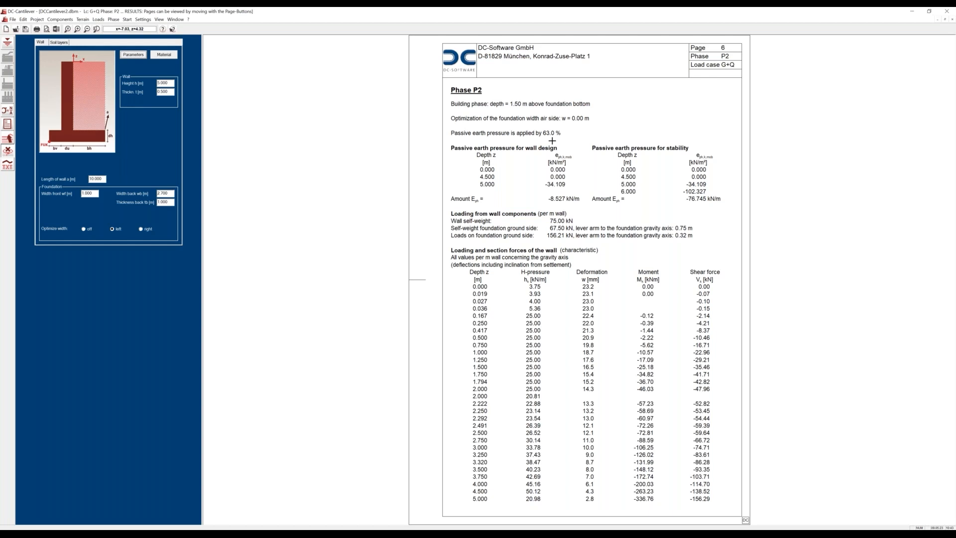
key(Page_Down)
key(Page_Down)
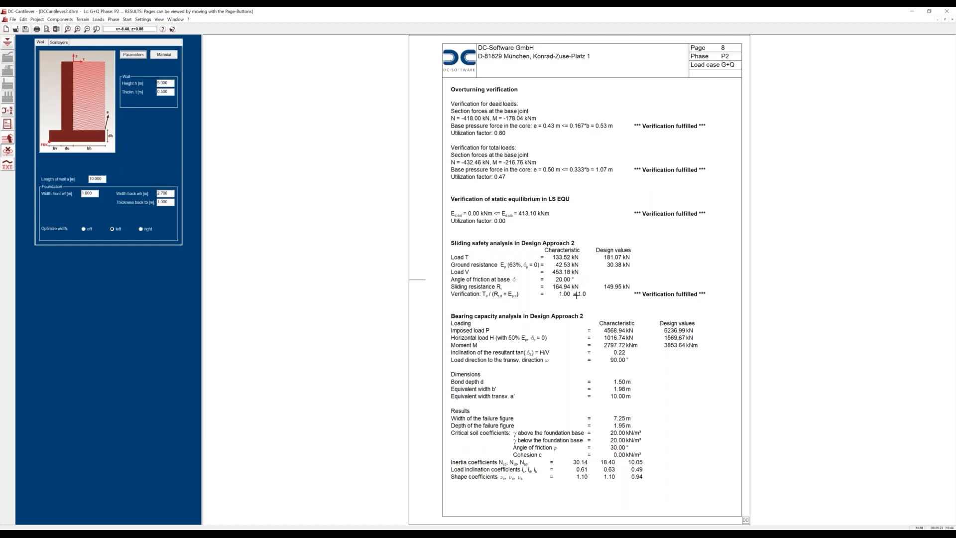
key(Page_Down)
key(Page_Down)
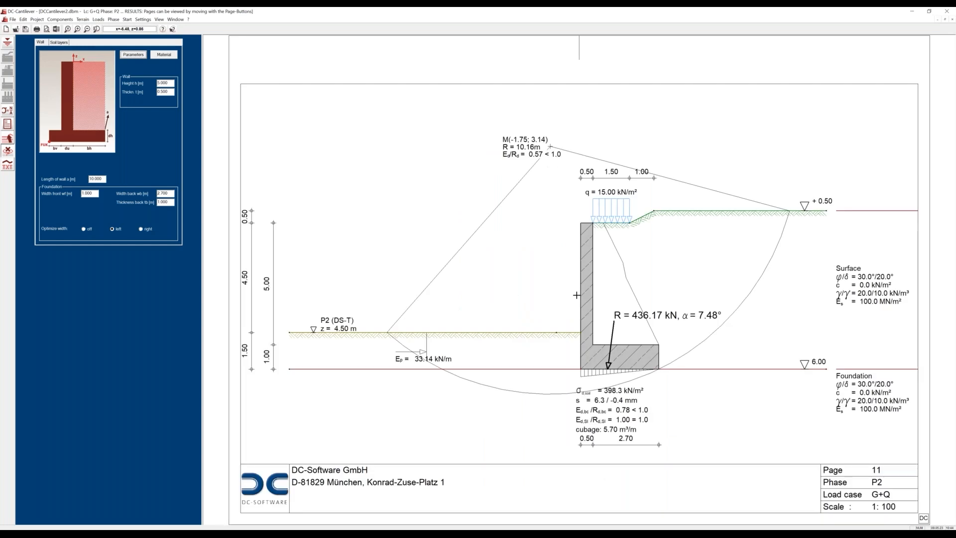